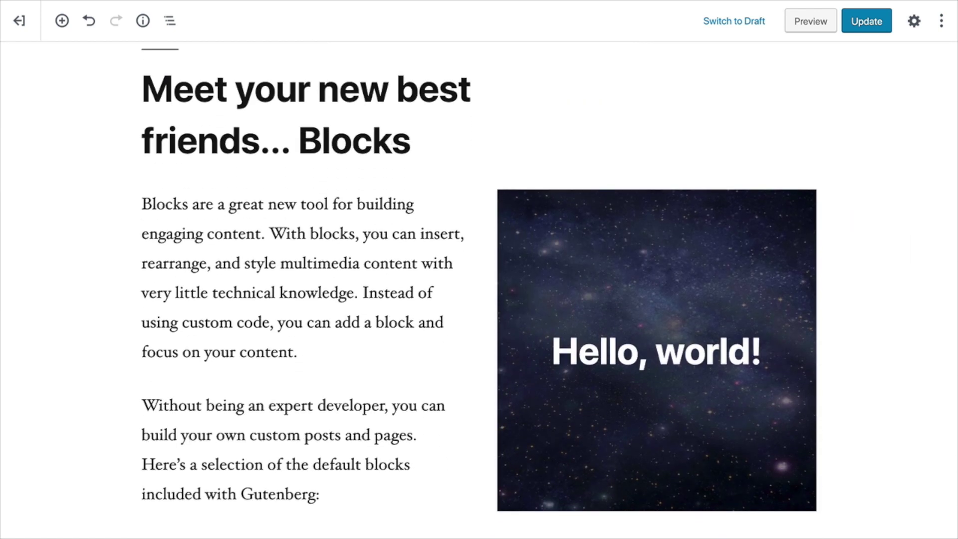
scroll(479, 289, down, 9)
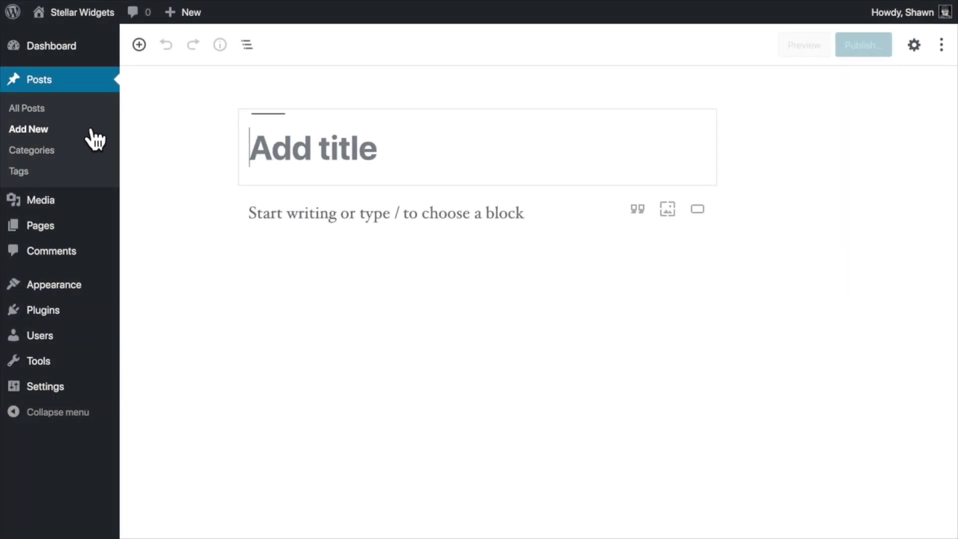
Step: Title the new post "The Stellar Story"
click(383, 150)
text(The Stellar Story)
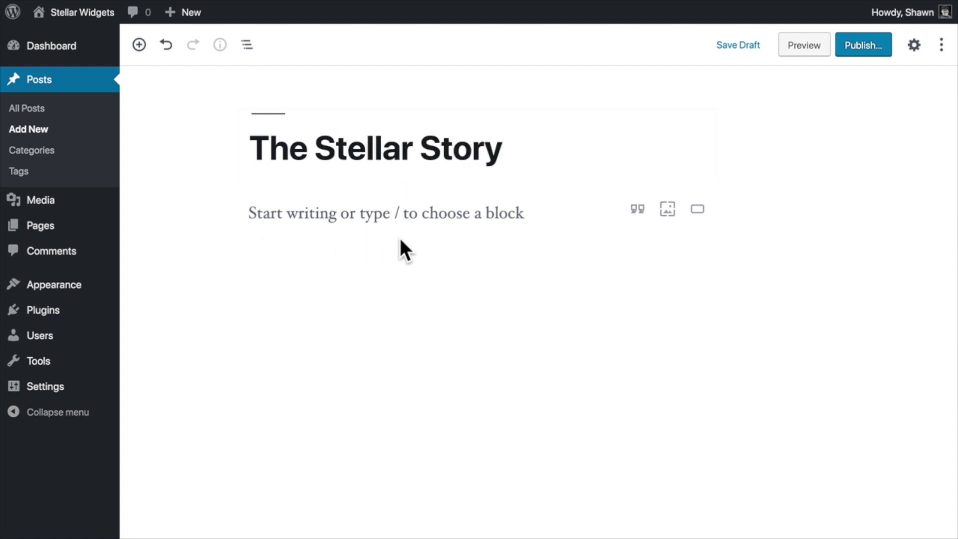
Step: Bring up the slash-command block suggestions in the empty paragraph below the title, and clear the slash again
click(486, 220)
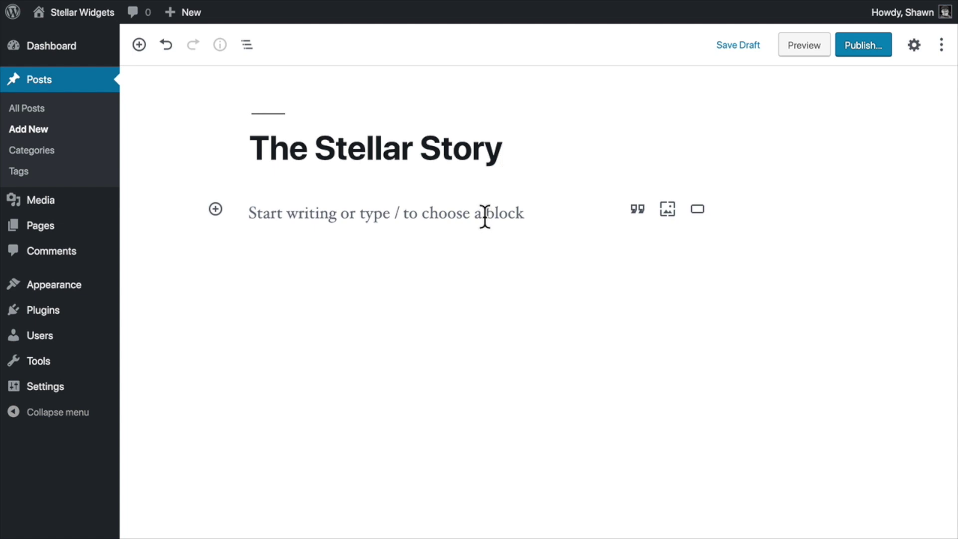
text(/)
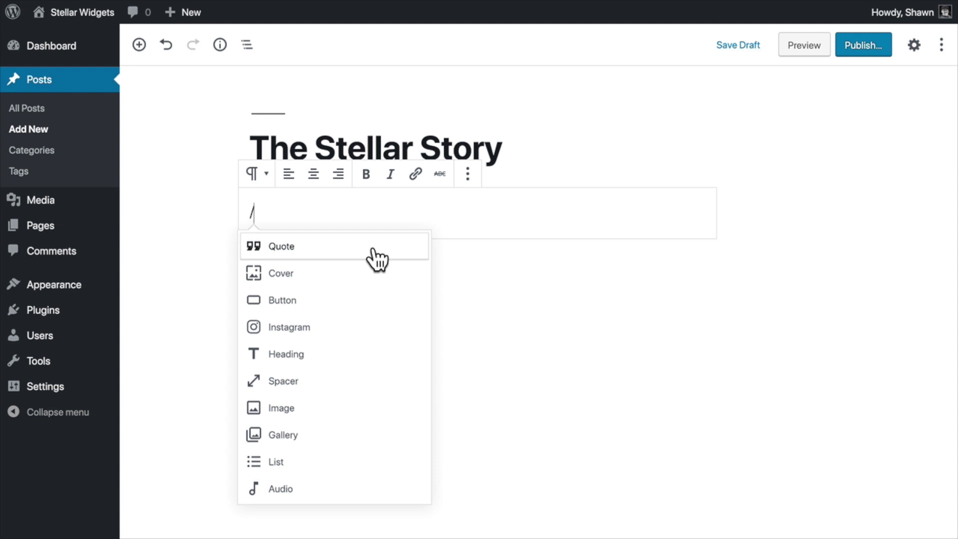
key(BackSpace)
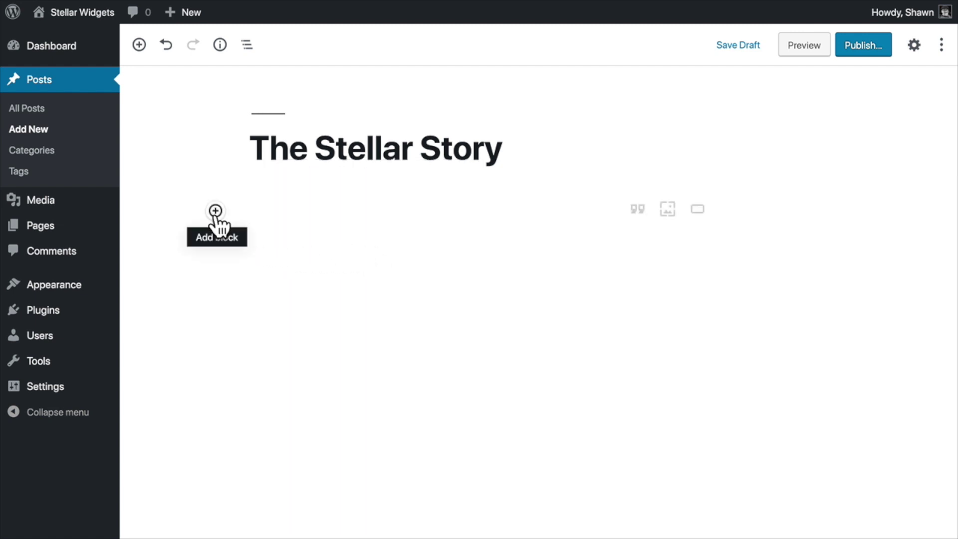
Step: Search the block library for "Cover" and clear the search text
click(140, 52)
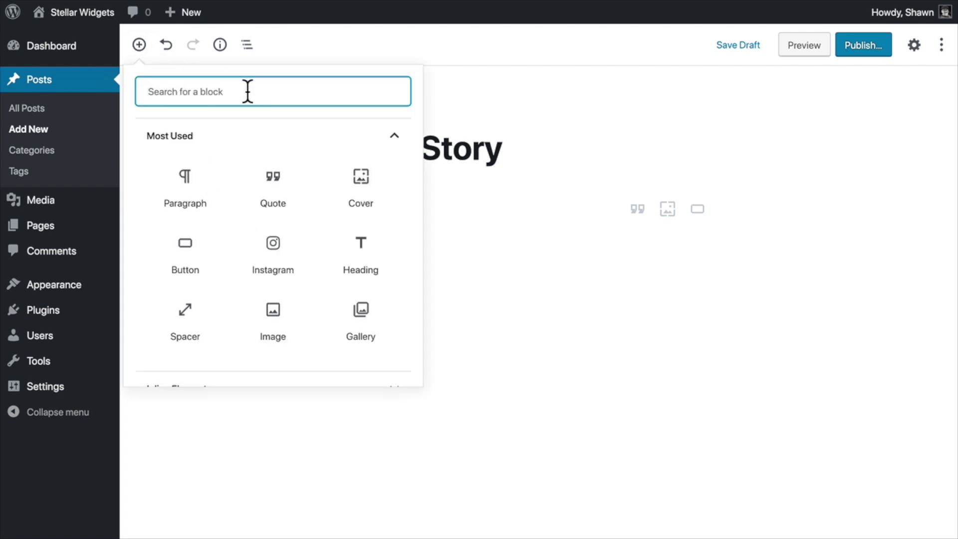
text(Cover)
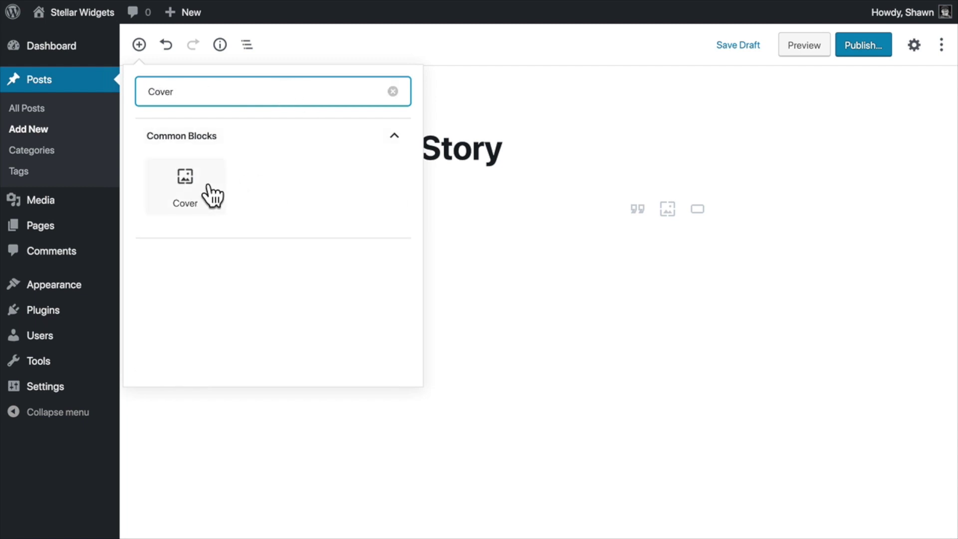
key(ctrl+a)
key(BackSpace)
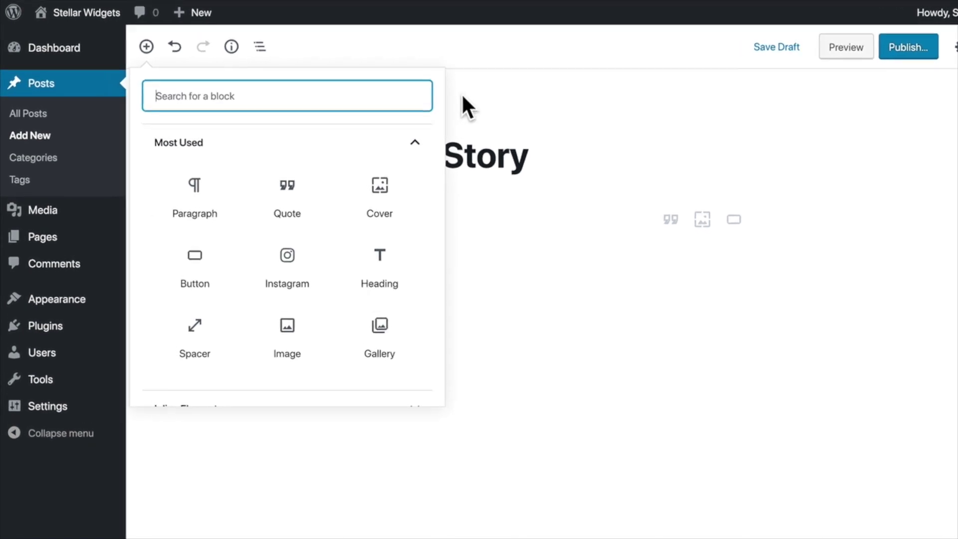
Step: Collapse the Most Used category and go through the block category headings from Inline Elements to Embeds and back
key(Tab)
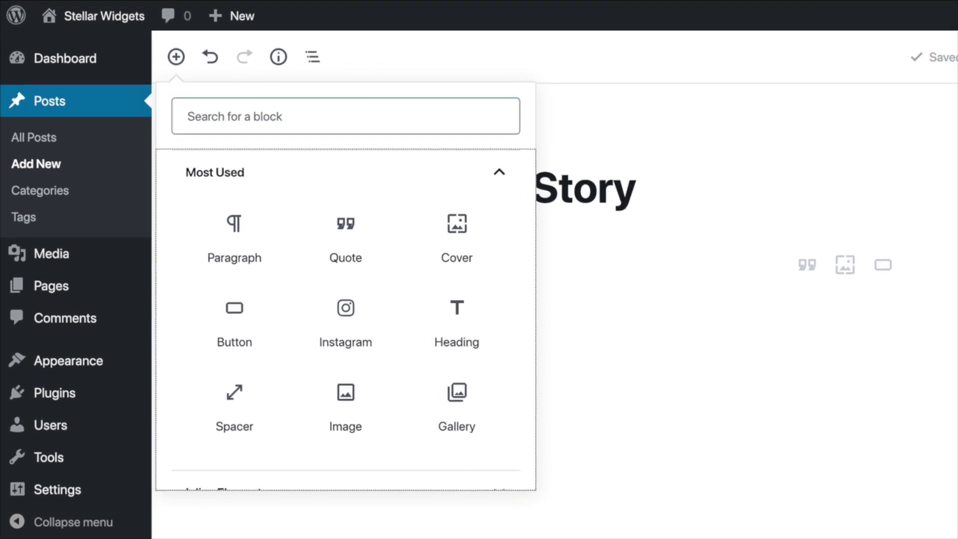
key(Tab)
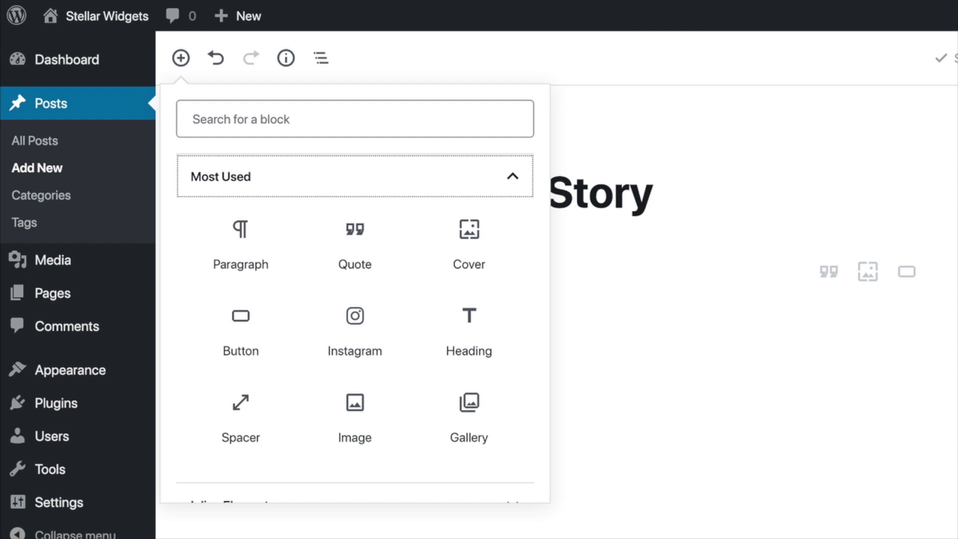
key(Return)
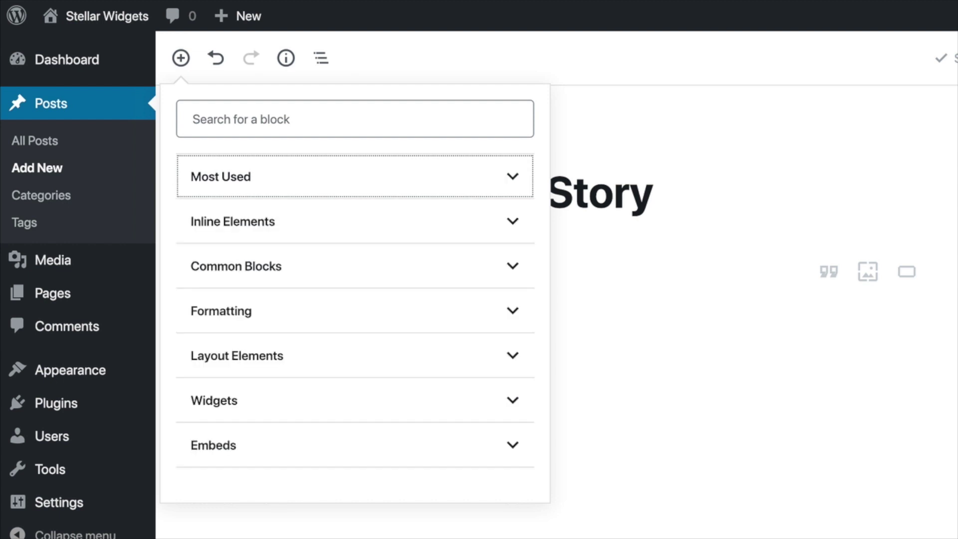
key(Tab)
key(Tab)
key(Tab)
key(Tab)
key(Tab)
key(Tab)
key(shift+Tab)
key(shift+Tab)
key(shift+Tab)
key(shift+Tab)
key(shift+Tab)
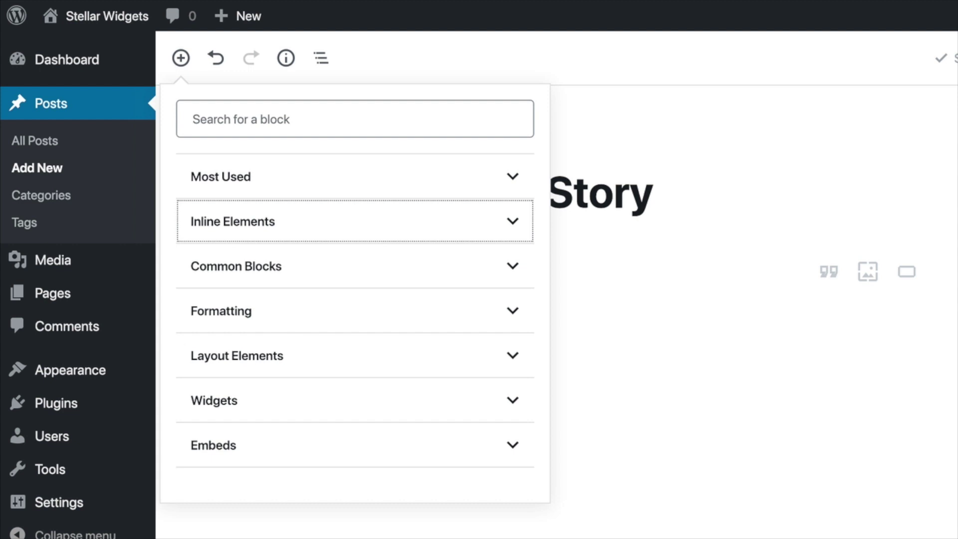
Step: Examine the blocks offered under Inline Elements and Common Blocks, collapsing each category again
key(Return)
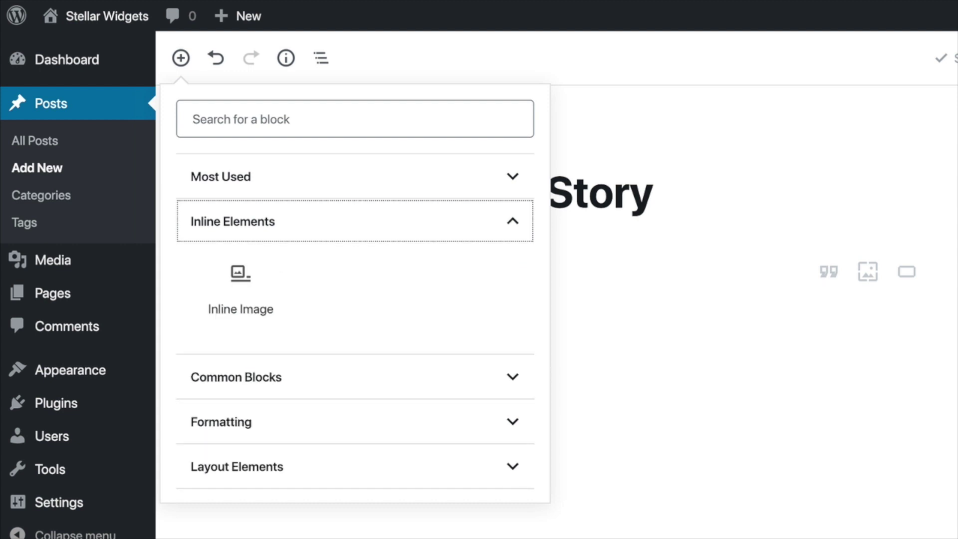
key(Return)
key(Tab)
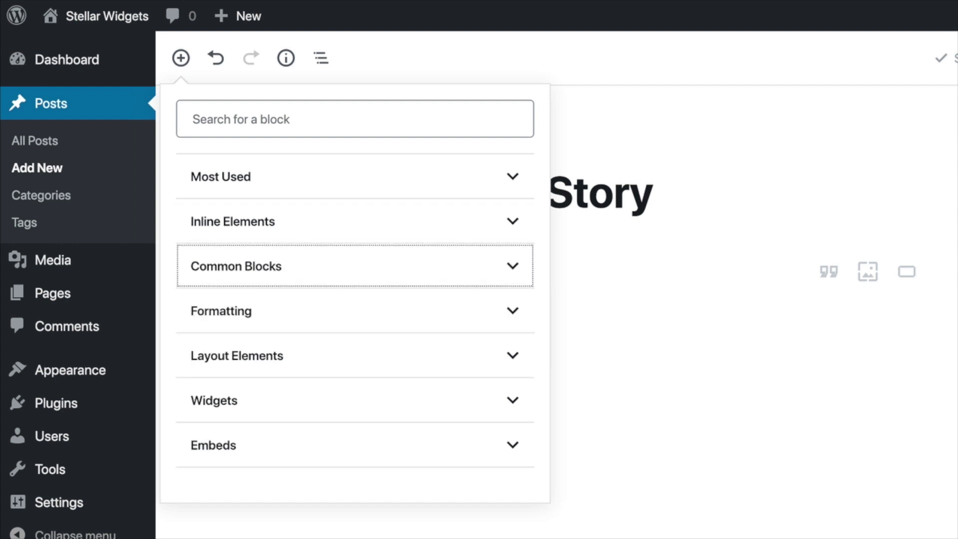
key(Return)
key(Return)
Step: Examine the blocks offered under Formatting and Layout Elements, collapsing each category again
key(Tab)
key(Return)
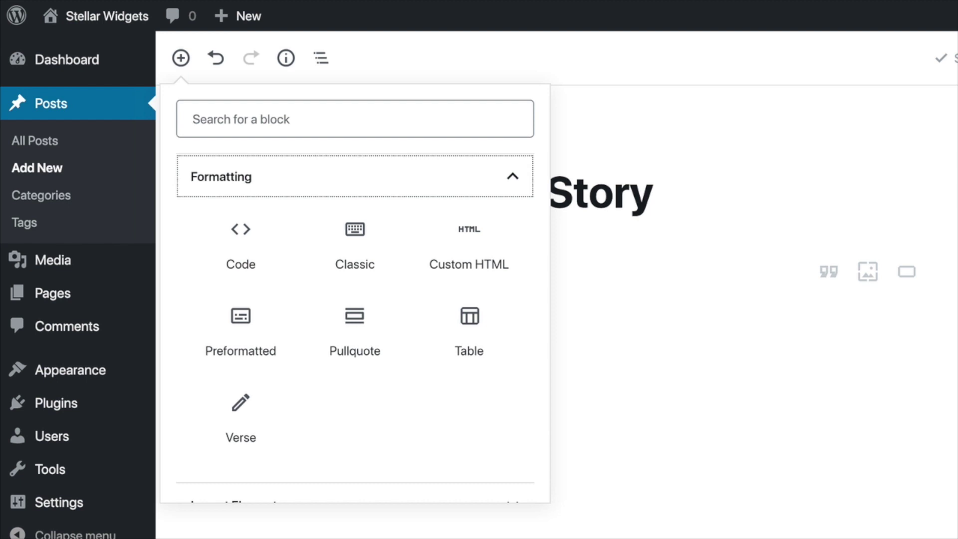
key(Return)
key(Tab)
key(Return)
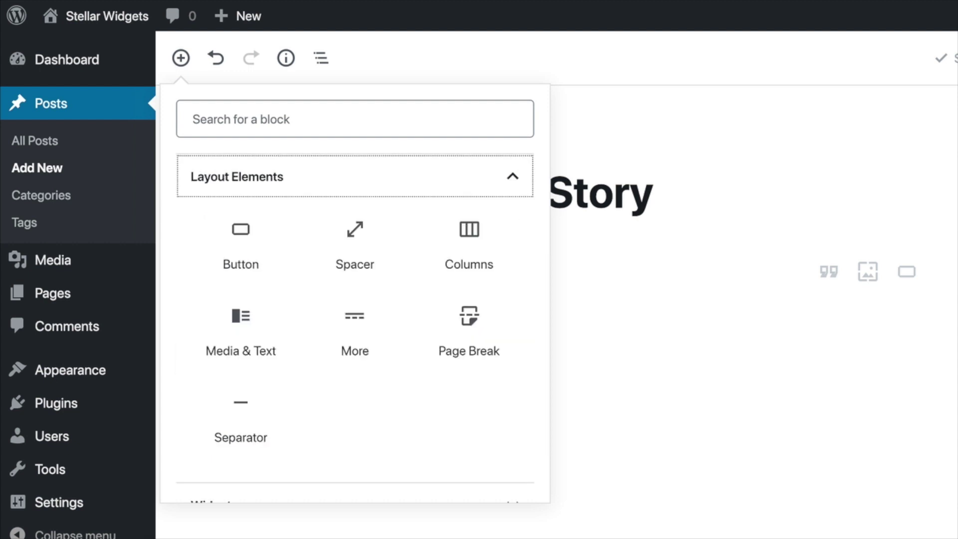
key(Return)
Step: Examine the Widgets blocks and the Embeds blocks up to WordPress, and close the block library
key(Tab)
key(Return)
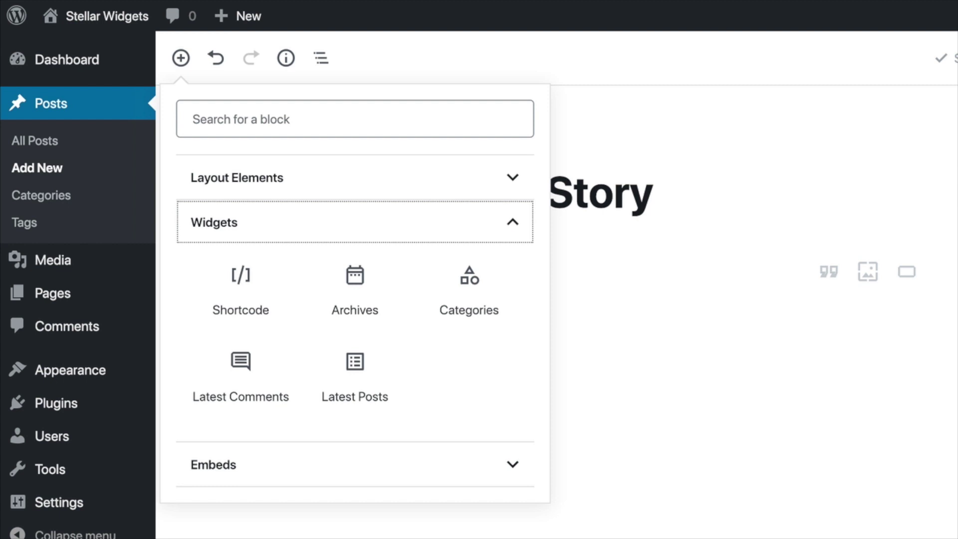
key(Return)
key(Tab)
key(Return)
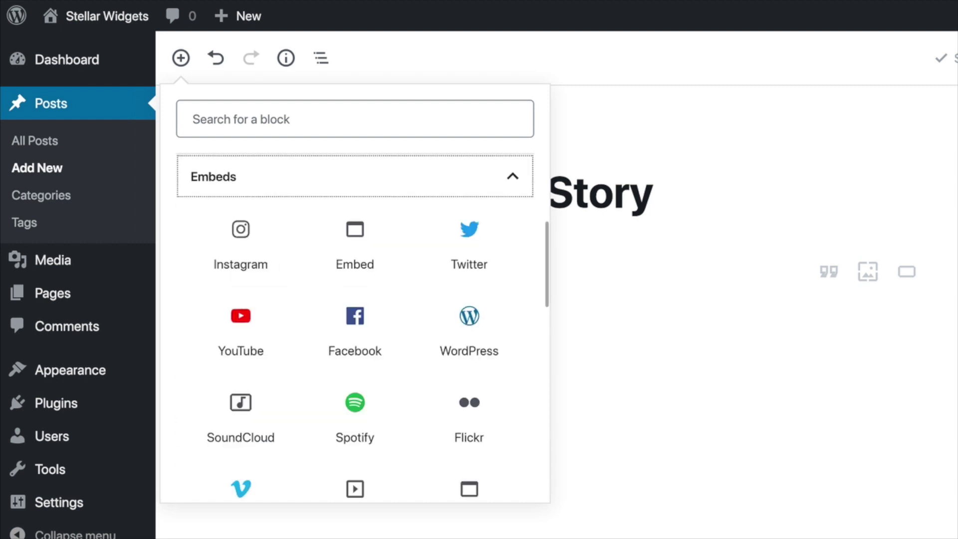
key(Tab)
key(Tab)
key(Tab)
key(Tab)
key(Tab)
key(Tab)
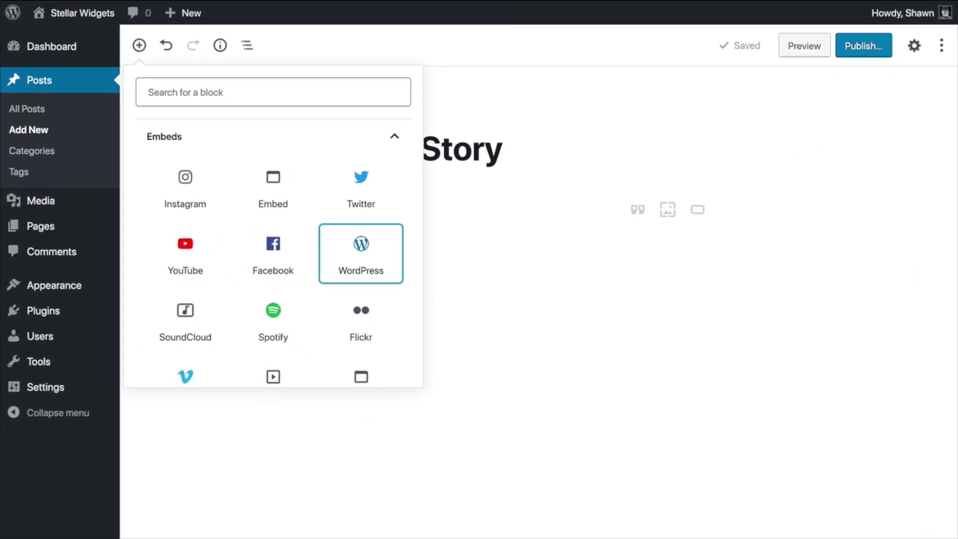
key(Escape)
Step: Write an introductory paragraph starting "Since 2011, Stellar Widgets has been creating widgets" and a second paragraph quoting the CEO about the algorithm
click(310, 222)
text(Since 2011, Stellar Widgets has been creating widgets that are simply out of this world. While we are strictly a not-for-profit, fictional corporation that exists only in this tutorial site, we are happy to demonstrate the functions and features of the WordPress web publishing system. "Our algorithm is broadly related to work in the field of e-voting technology, but we view it from a new perspective: forward-error correction." — Shawn Hesketh, CEO of Stellar Widgets)
click(764, 247)
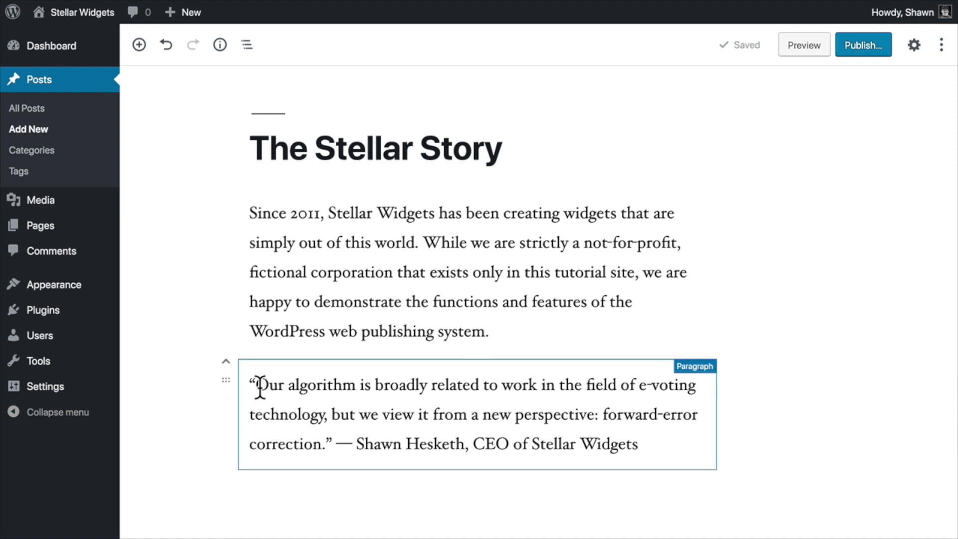
Step: Move the quotation paragraph above the introductory paragraph and return it to its place below
click(226, 364)
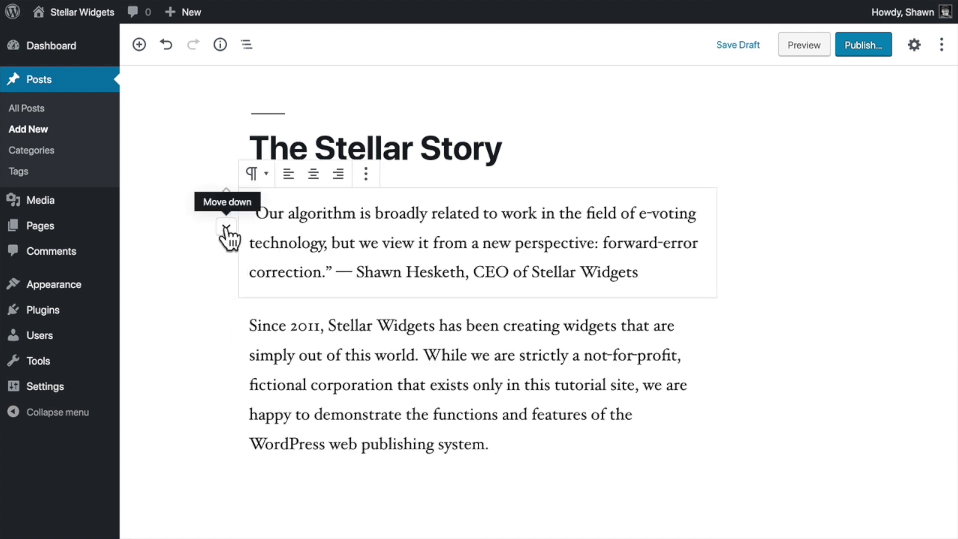
drag(225, 208, 299, 419)
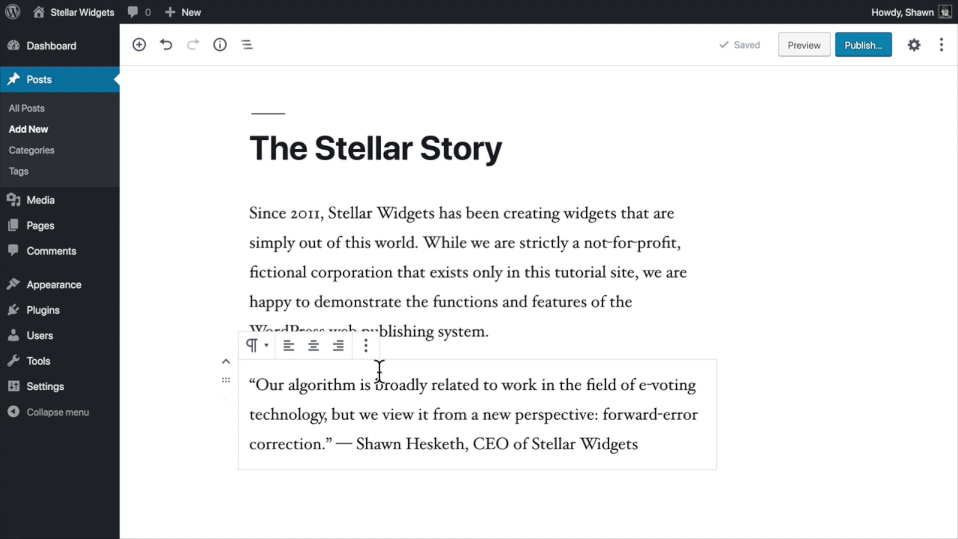
Step: Italicize the CEO's name and title at the end of the quotation paragraph
drag(638, 443, 359, 442)
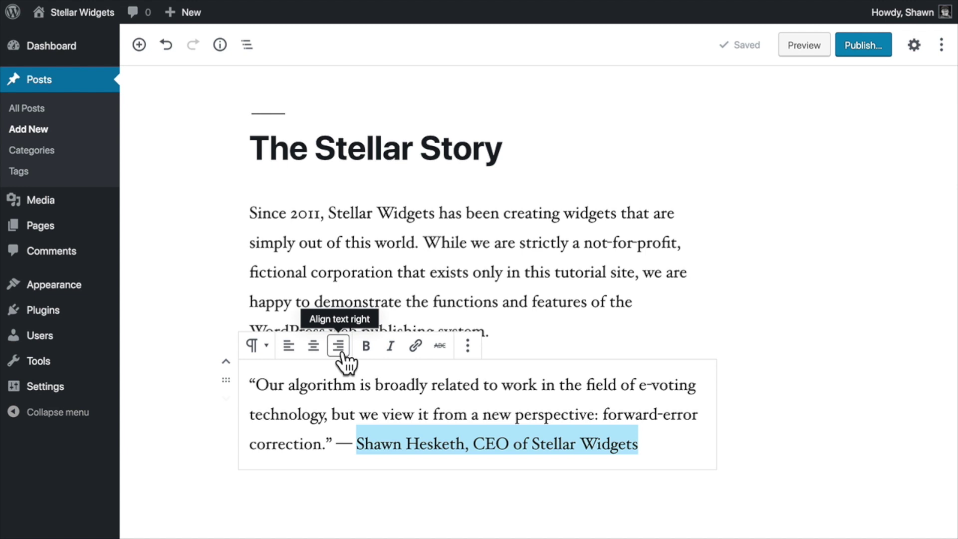
click(392, 353)
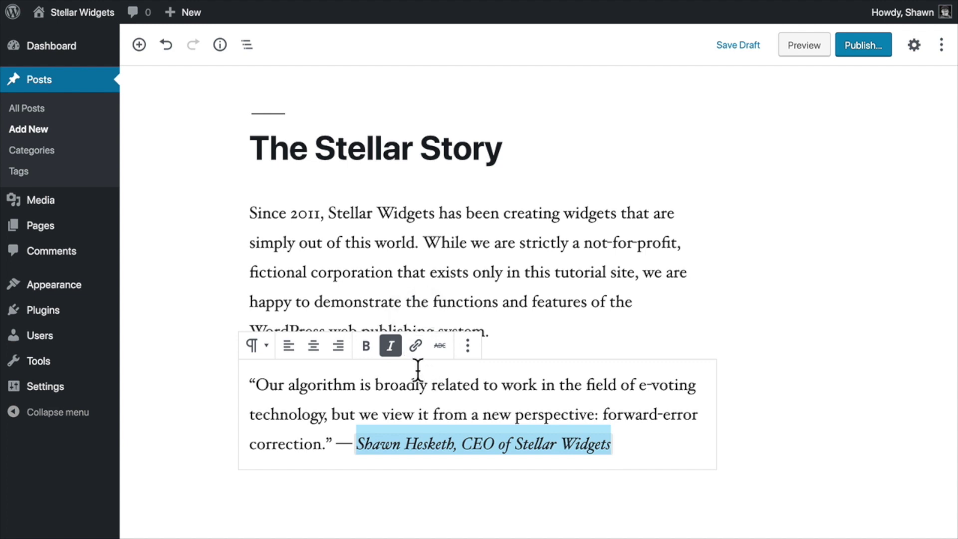
Step: Transform the quotation paragraph into a Quote block and move the CEO's name and title into its citation
click(256, 346)
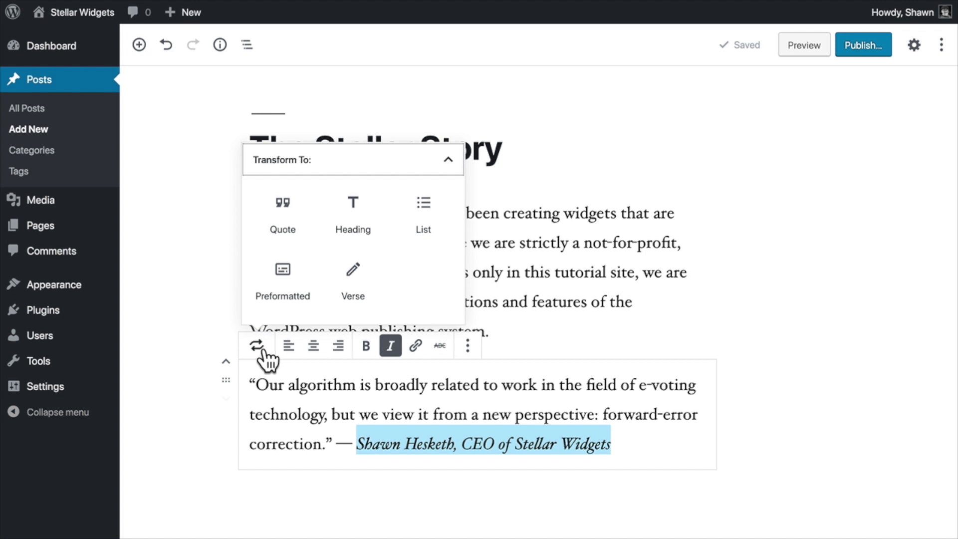
click(292, 232)
shift+click(455, 449)
key(ctrl+x)
click(374, 486)
key(ctrl+v)
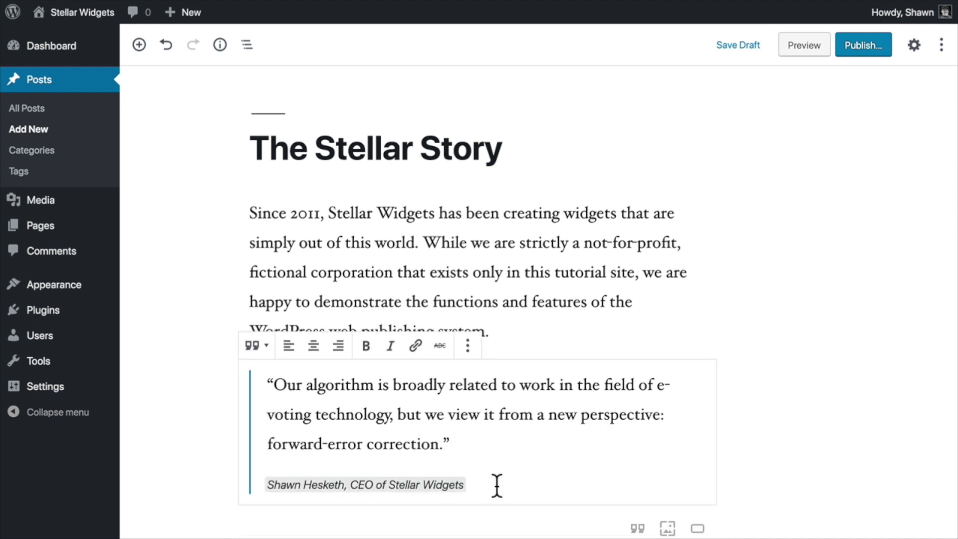
click(591, 443)
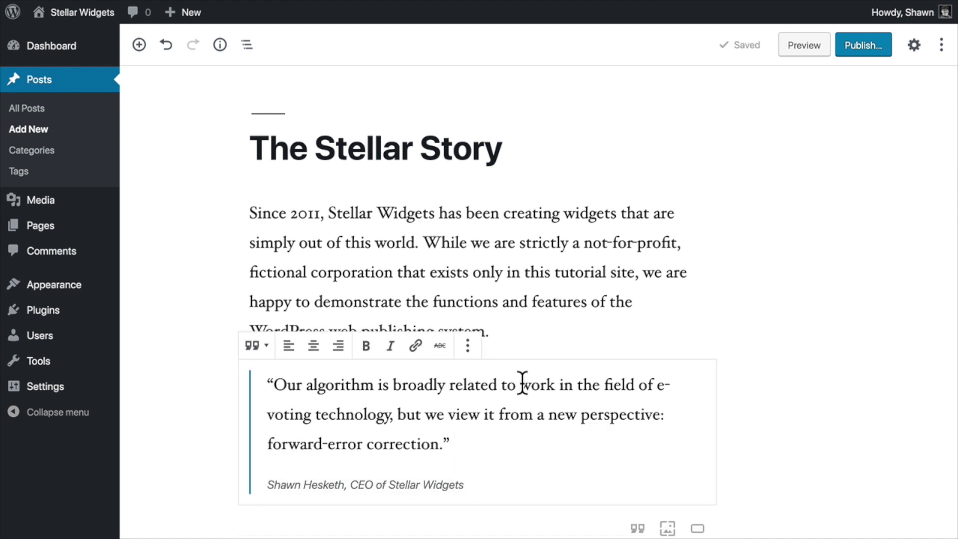
Step: Try the Large style on the Quote block, switch it back to Regular, and close the block settings
click(469, 358)
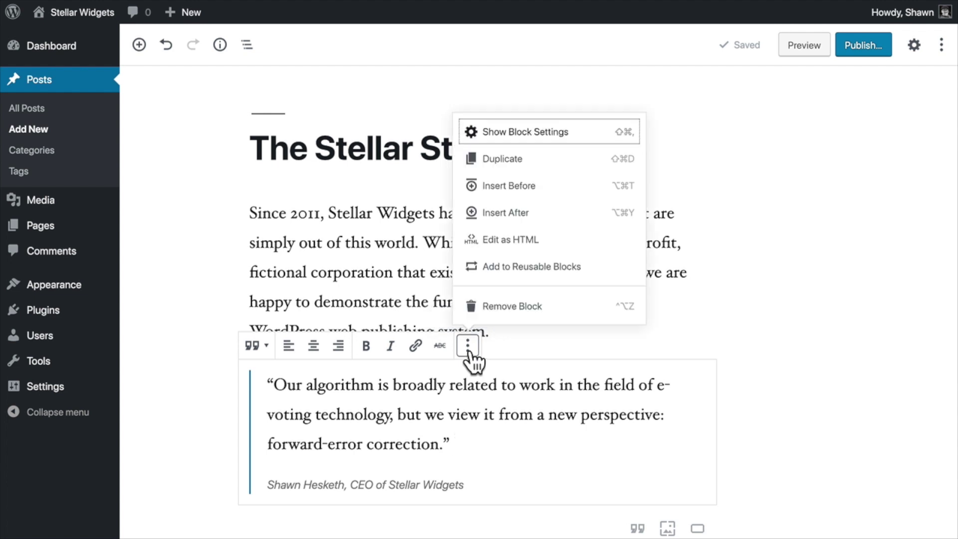
click(578, 134)
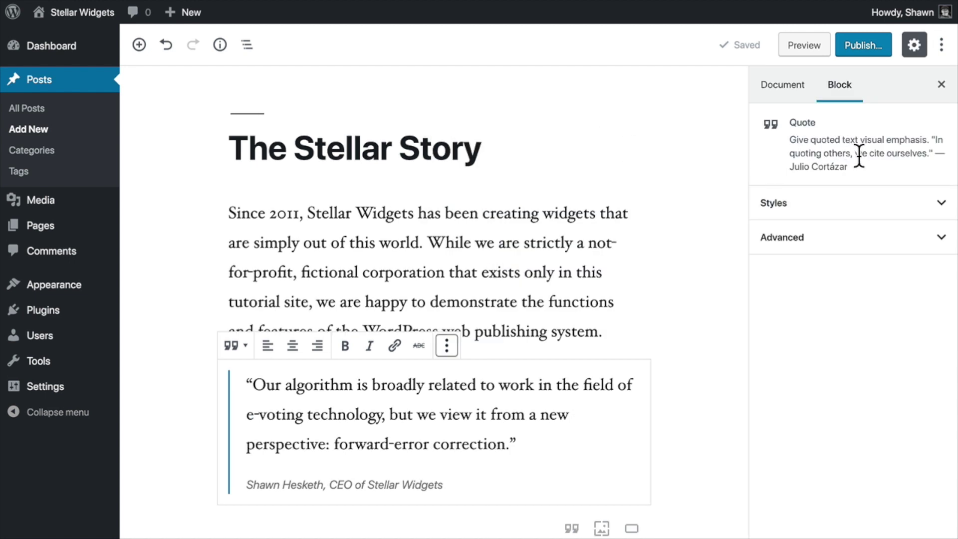
click(857, 210)
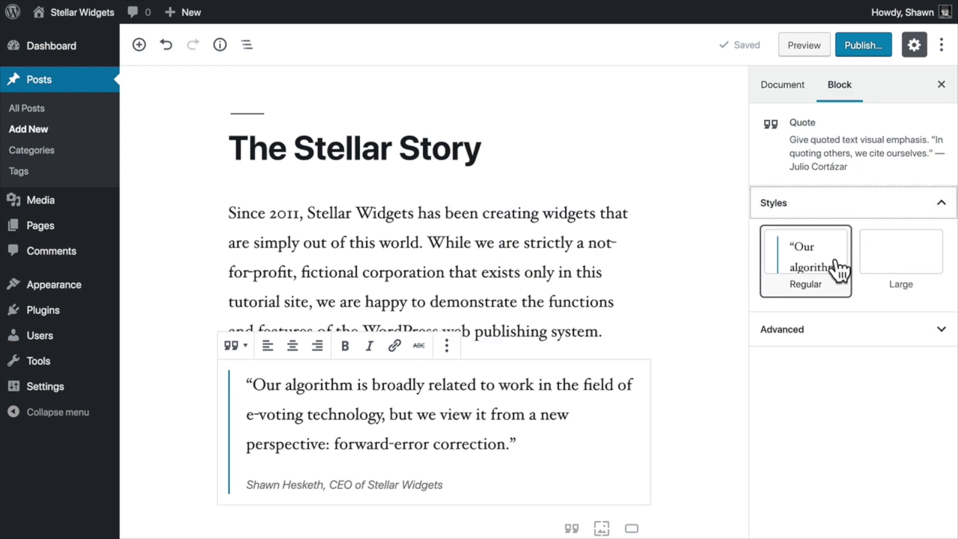
click(900, 270)
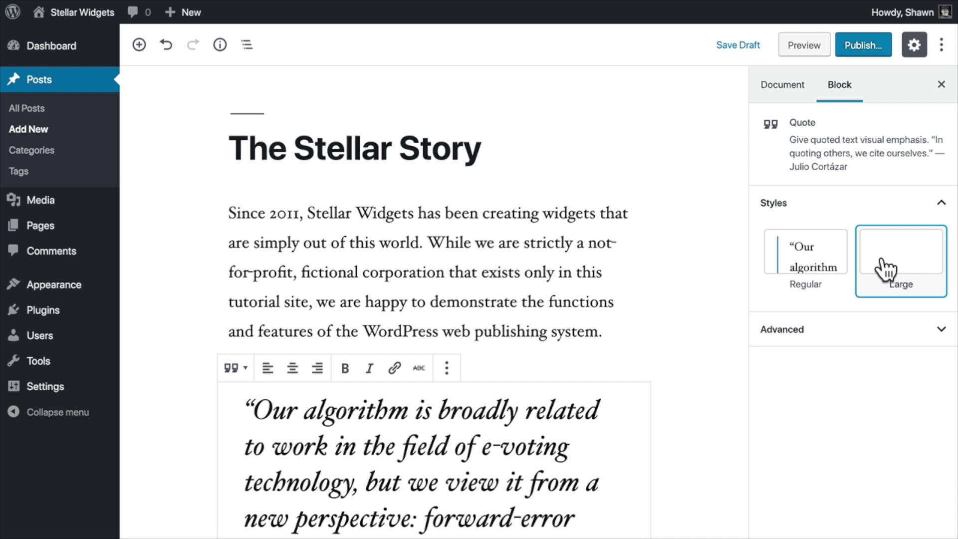
click(820, 270)
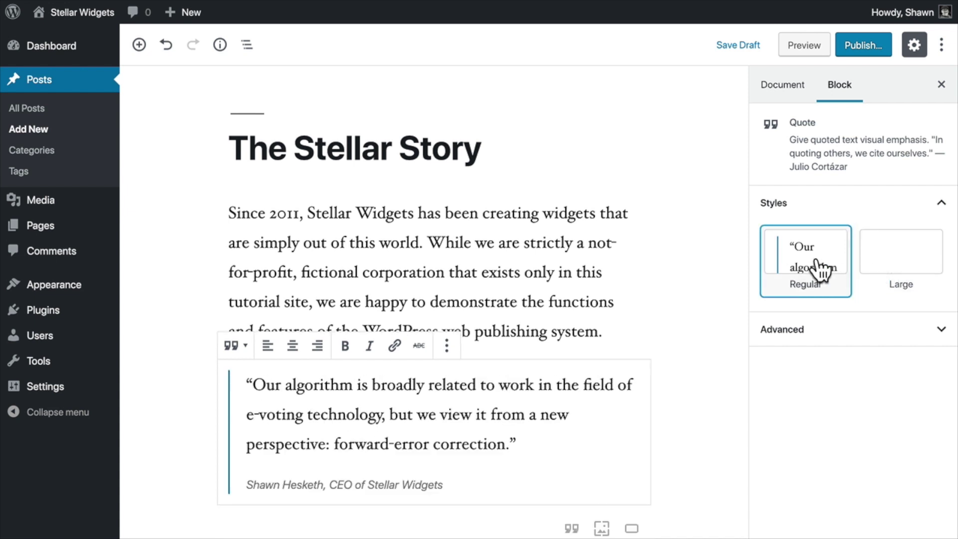
click(941, 86)
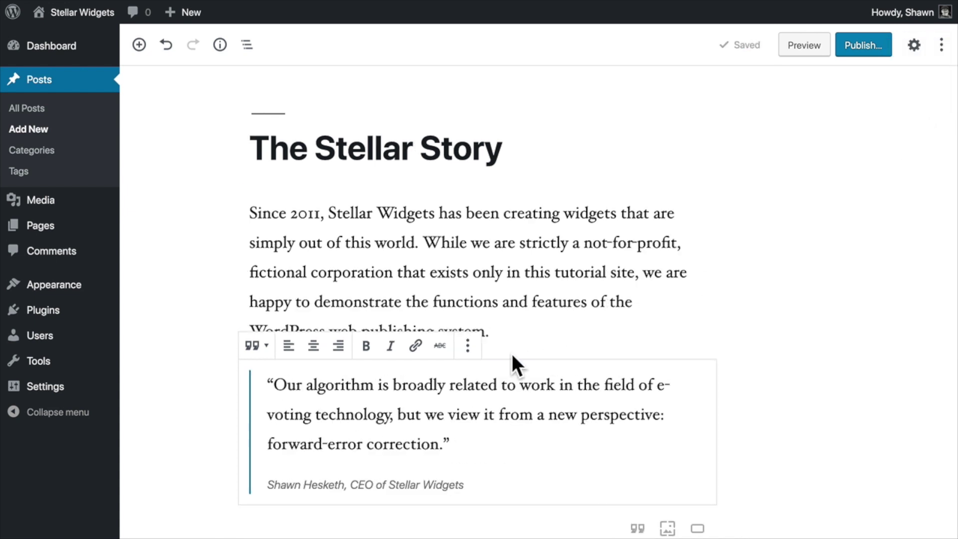
Step: View the Quote block's further options and show its block settings
click(467, 345)
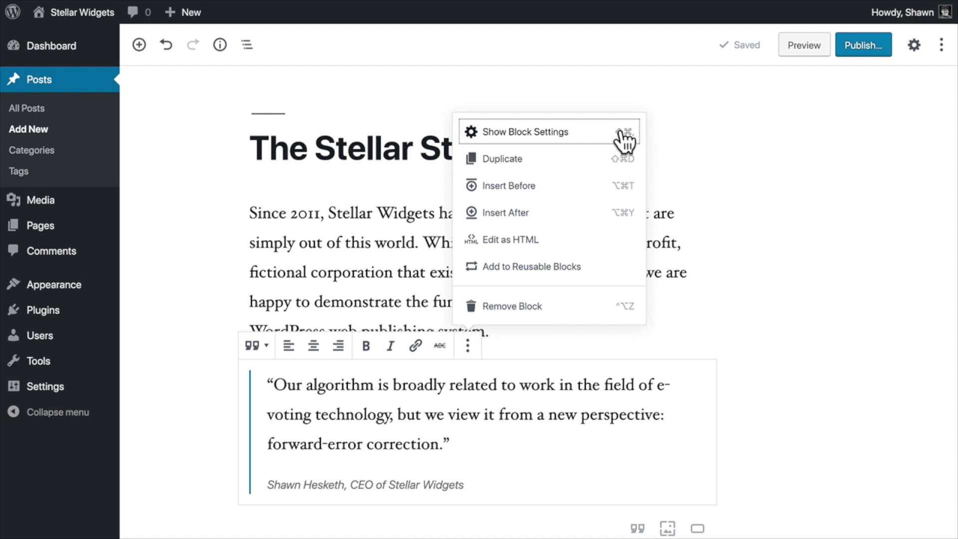
click(909, 53)
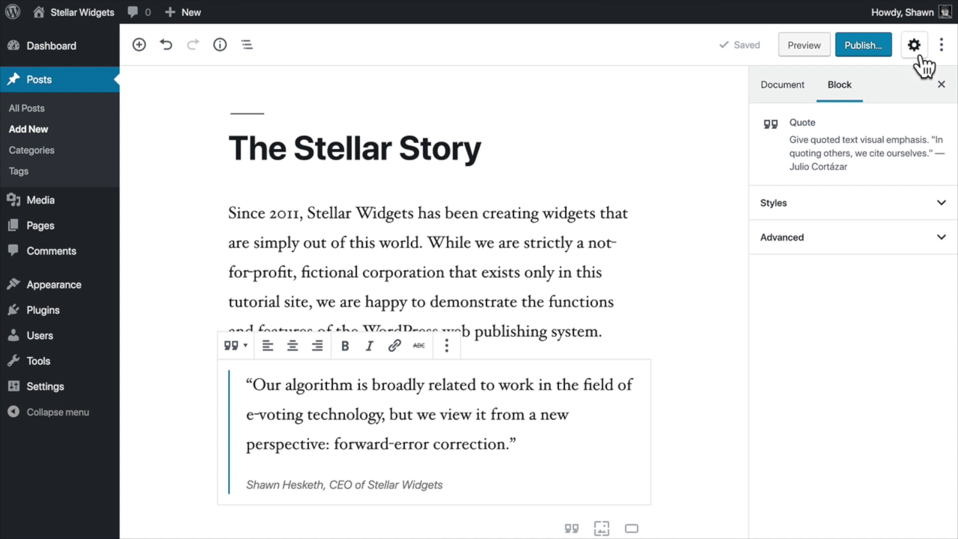
Step: Preview the Large style for the Quote block, restore the Regular style, and collapse the style choices
click(854, 204)
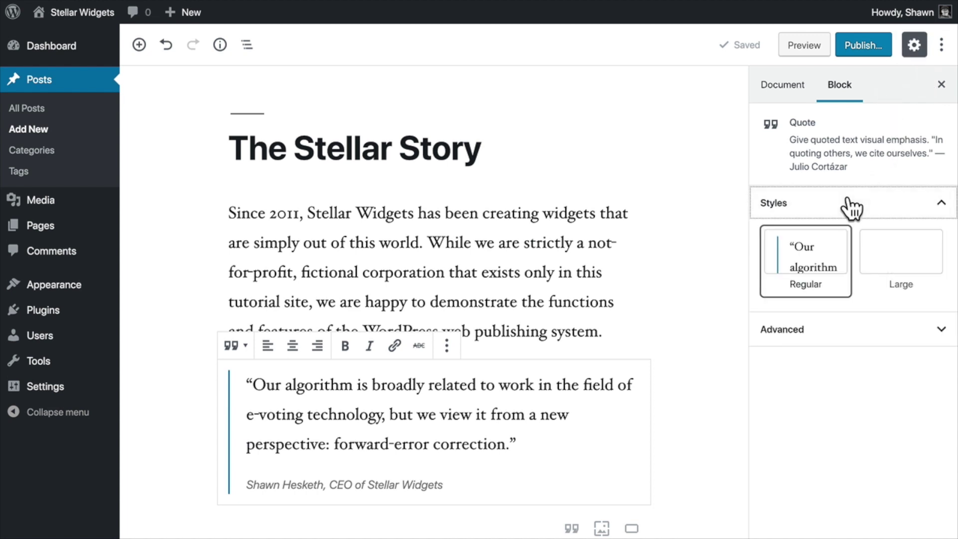
click(894, 260)
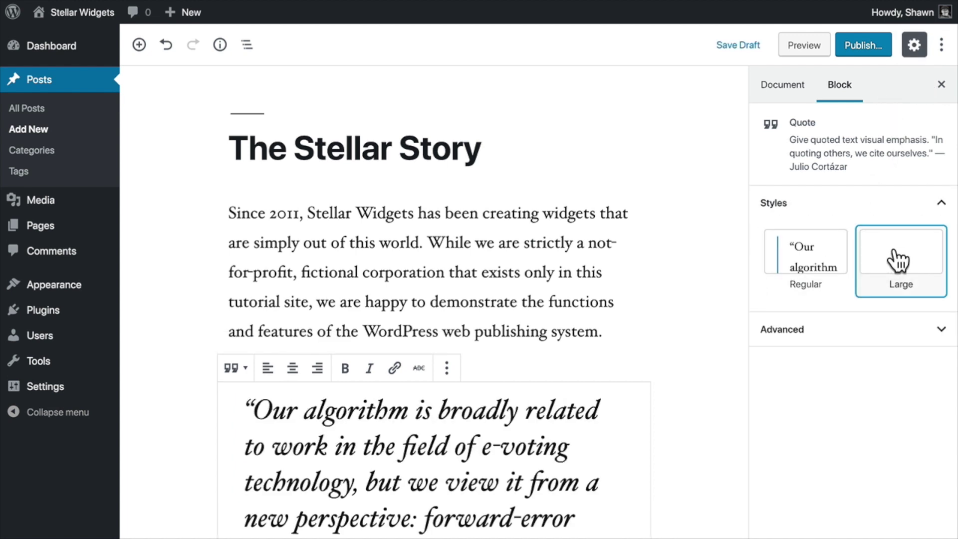
click(829, 261)
click(868, 206)
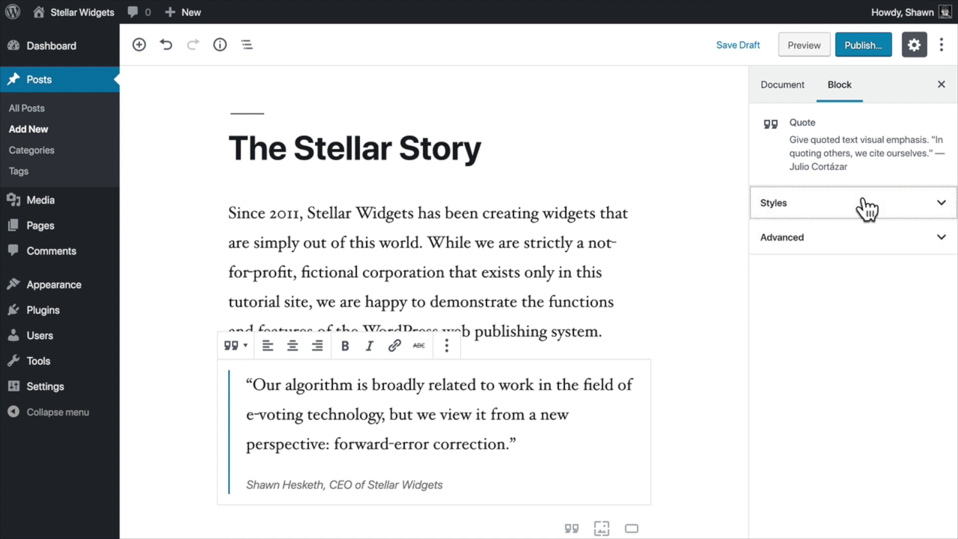
Step: View the post's document settings and close the settings sidebar
click(786, 100)
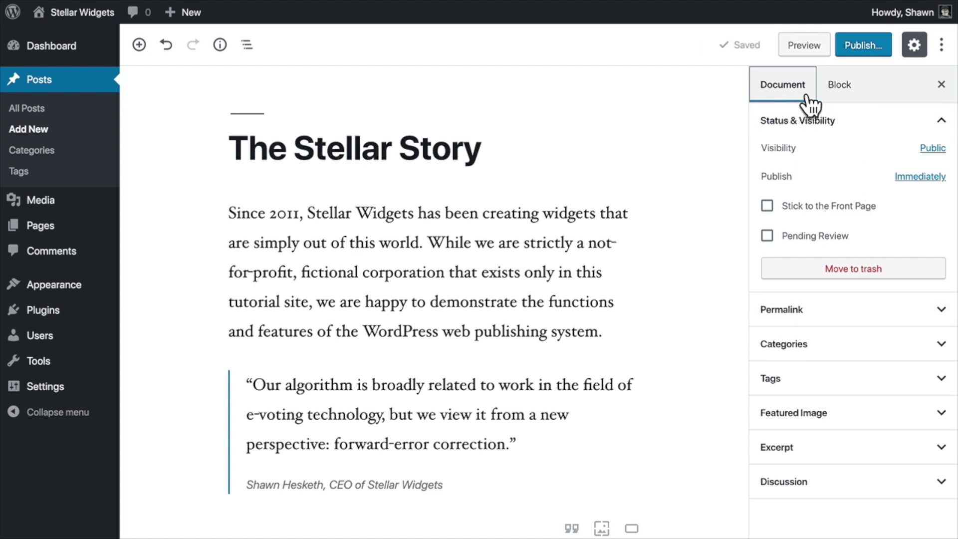
click(942, 85)
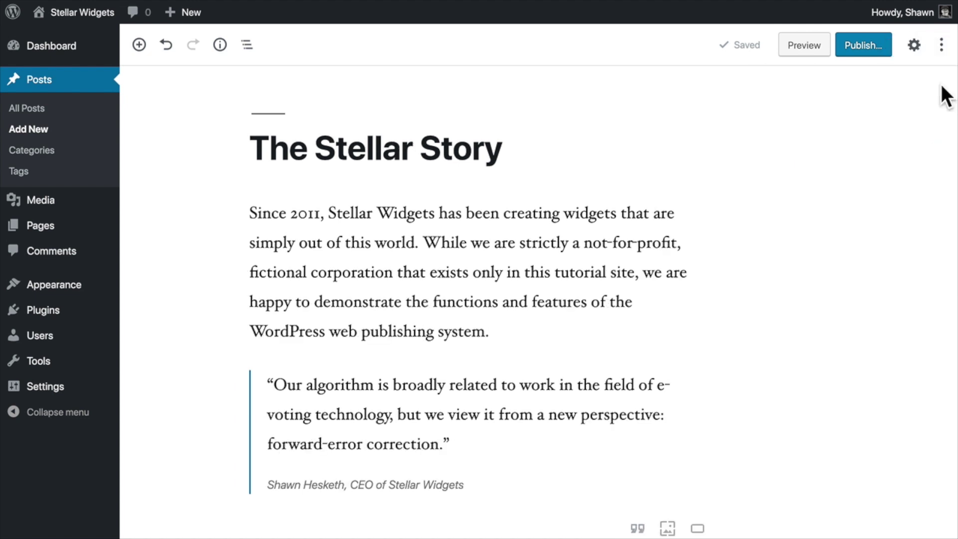
Step: Try the Top Toolbar view for the block tools and switch it back off
click(941, 47)
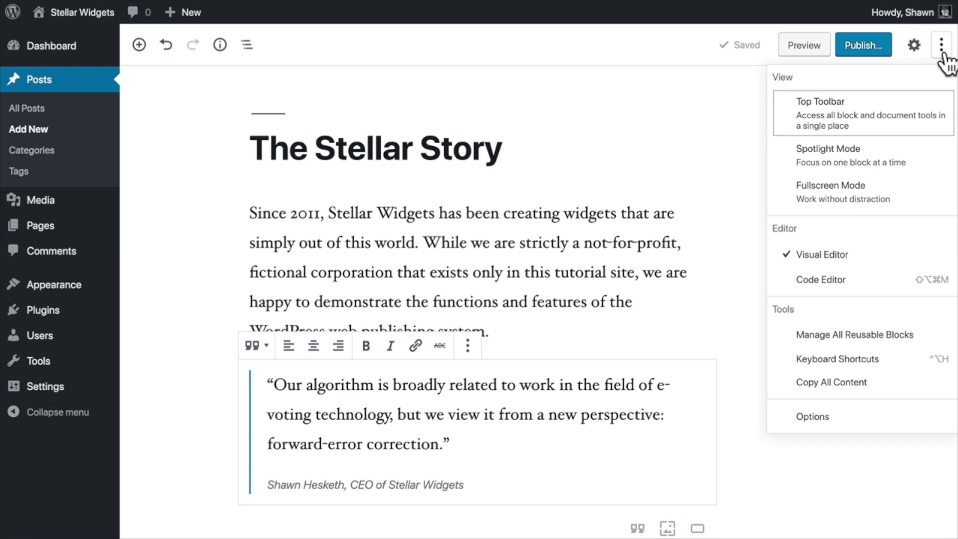
click(877, 120)
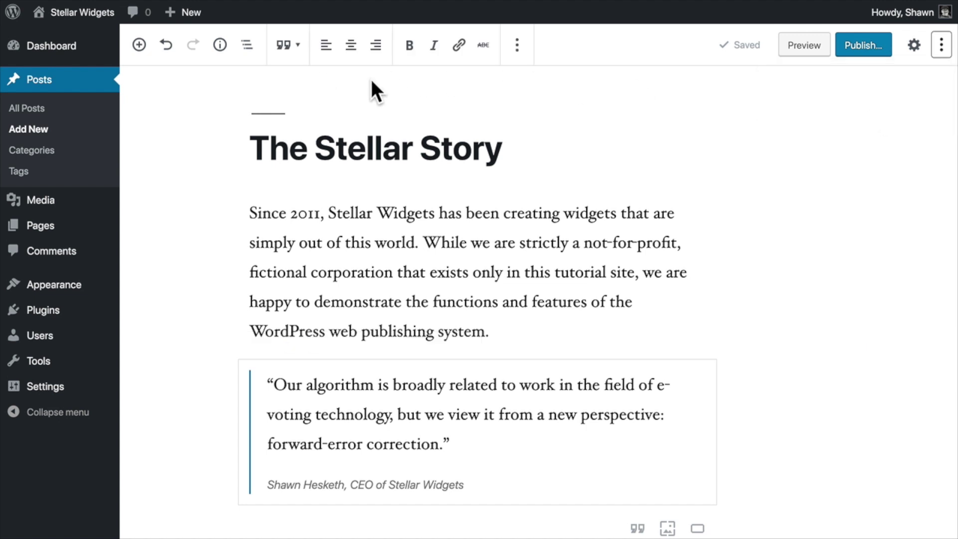
click(941, 45)
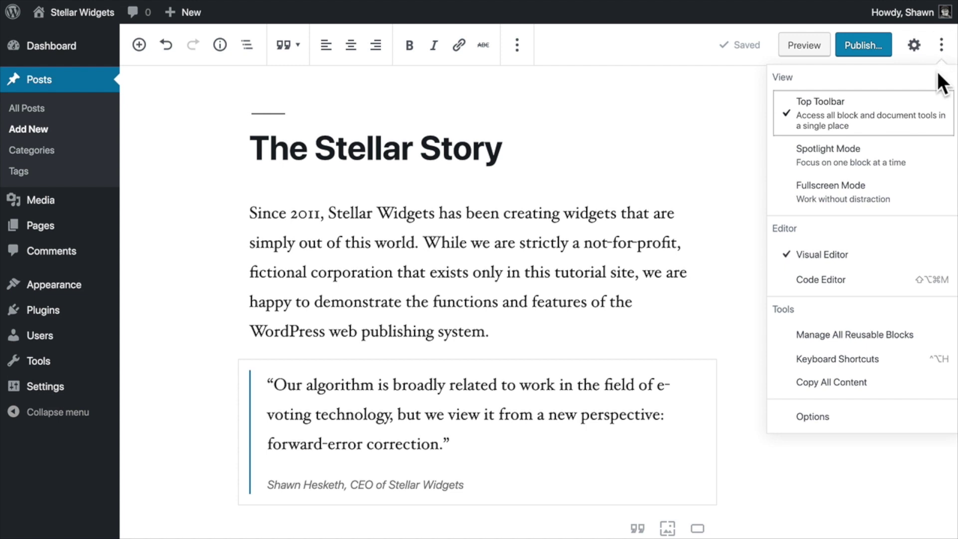
click(874, 105)
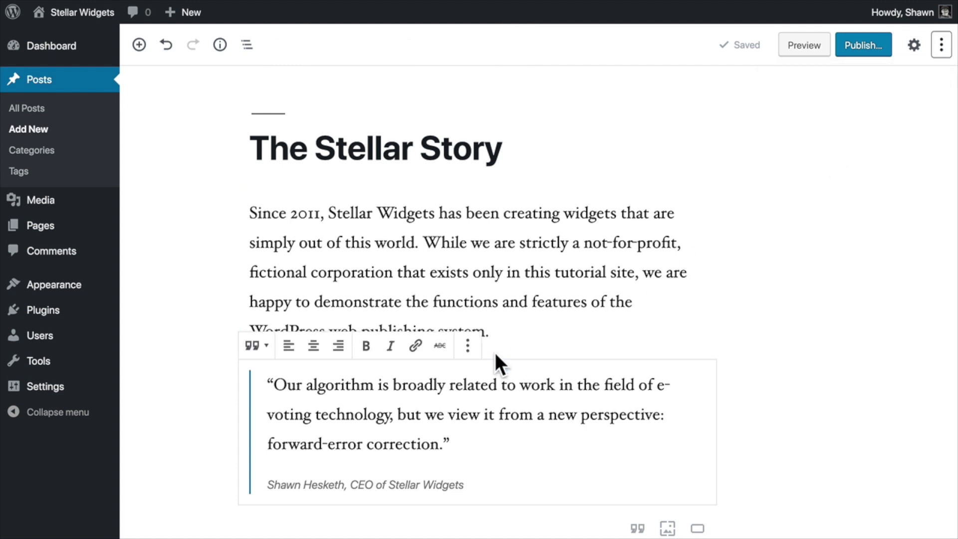
Step: Turn on Spotlight Mode and Fullscreen Mode for the editor
click(943, 50)
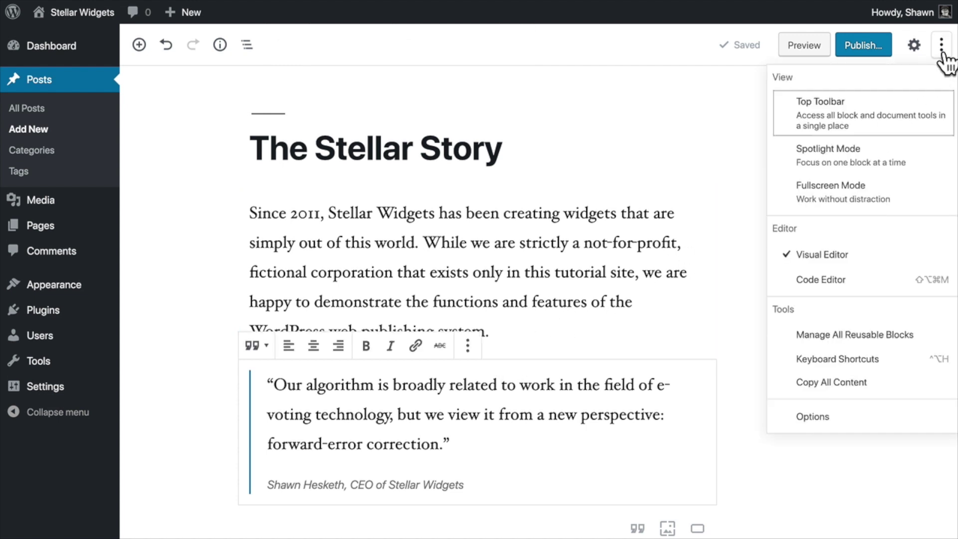
click(905, 150)
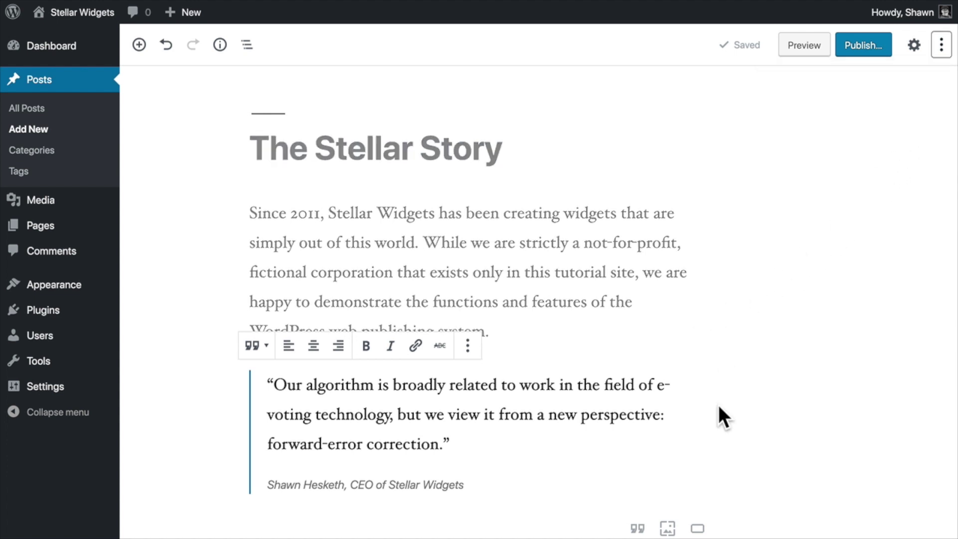
click(942, 47)
click(899, 195)
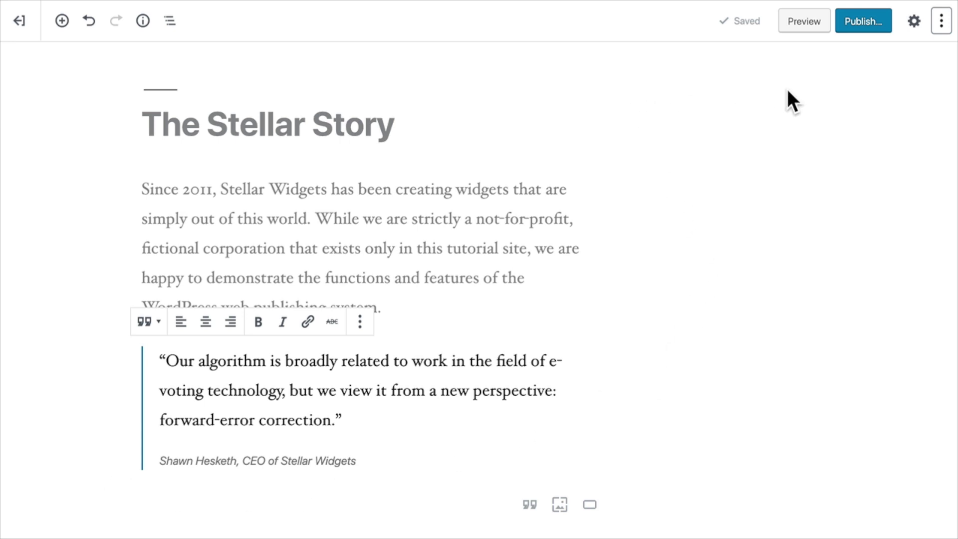
Step: View the post's markup in the Code Editor and return to the Visual Editor
click(942, 21)
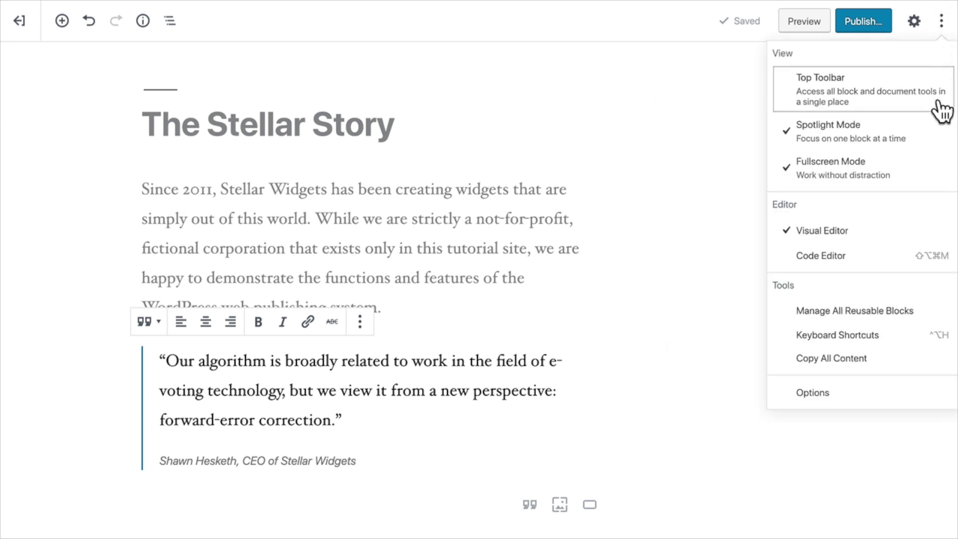
click(855, 255)
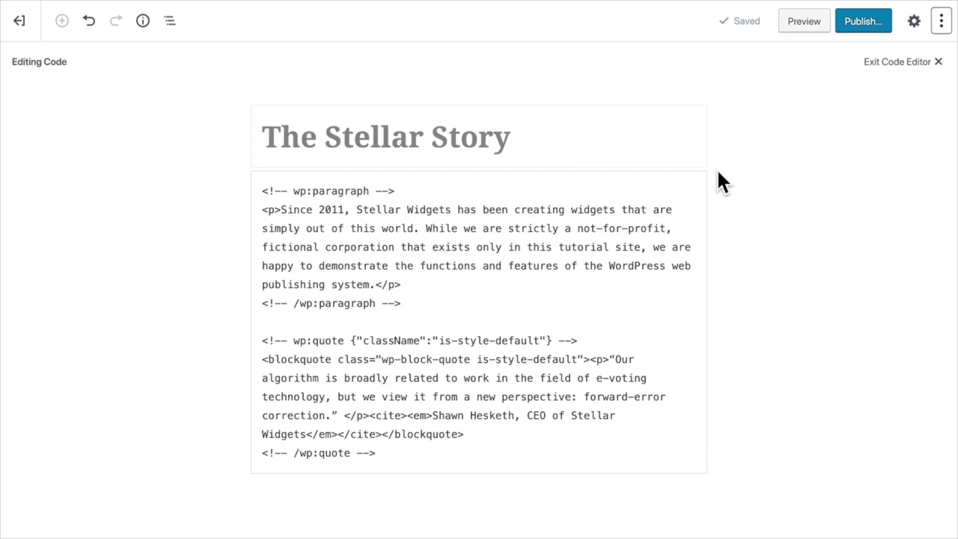
click(906, 63)
Step: Review the editor's general options and its document and advanced panel options, and close them
click(941, 22)
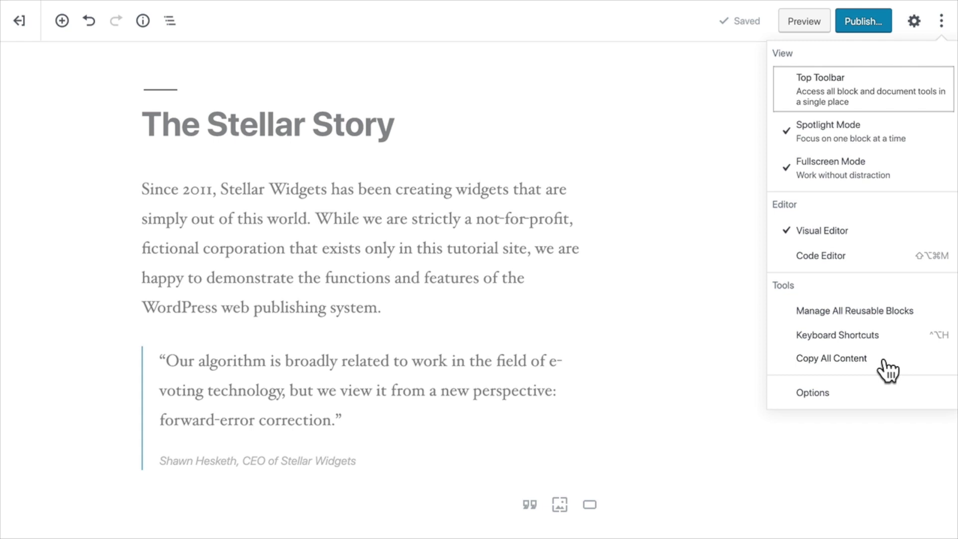
click(847, 393)
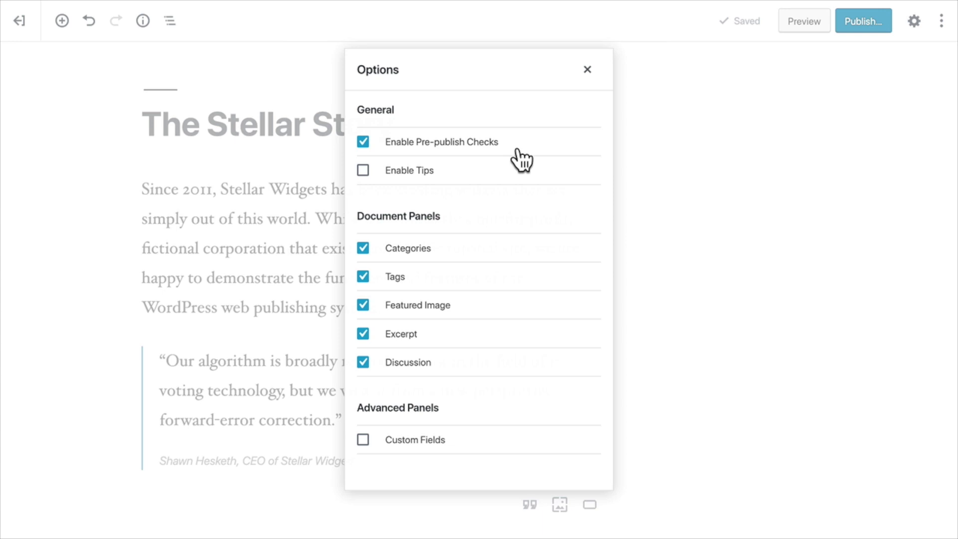
click(463, 183)
click(588, 70)
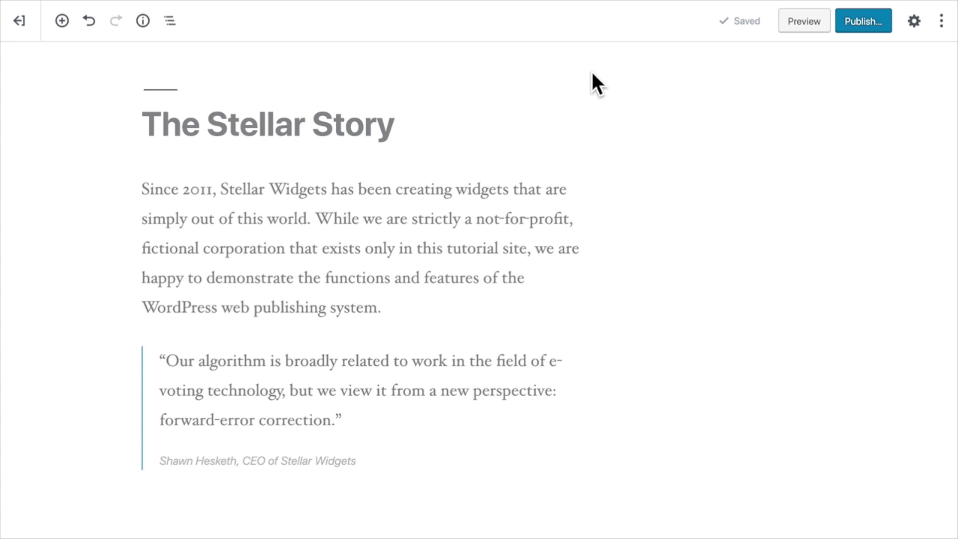
Step: Step down and back up through the post's blocks in Block Navigation, ending on the first Paragraph
click(170, 20)
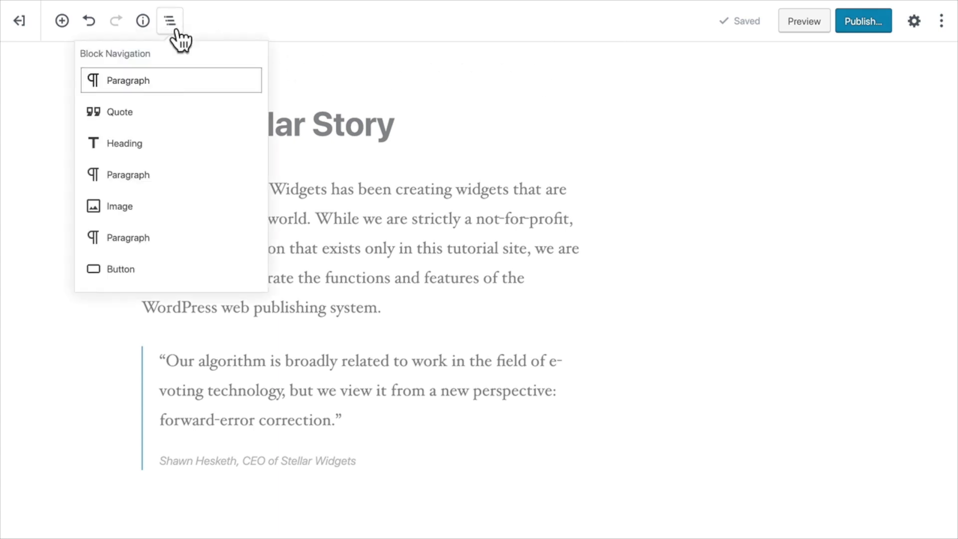
key(Down)
key(Down)
key(Down)
key(Down)
key(Down)
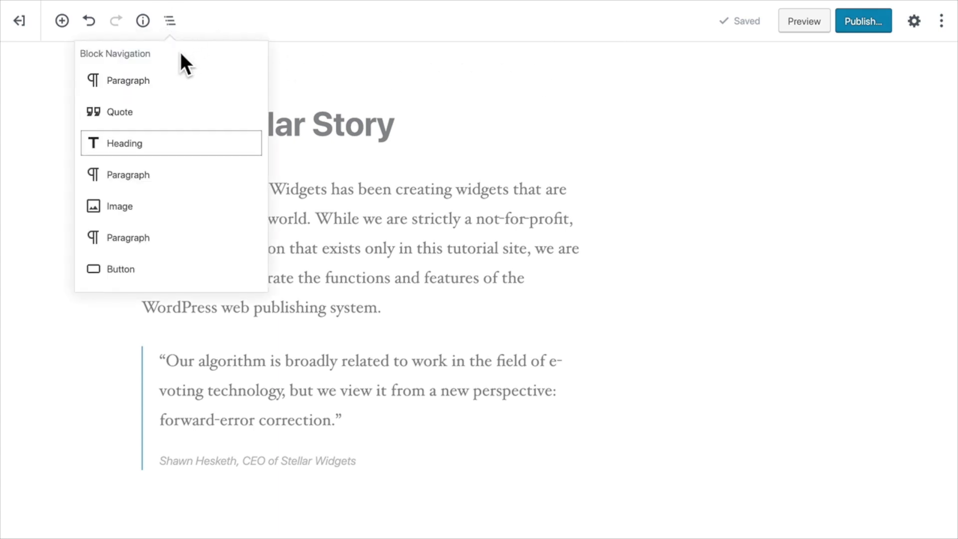
key(Down)
key(Up)
key(Up)
key(Up)
key(Up)
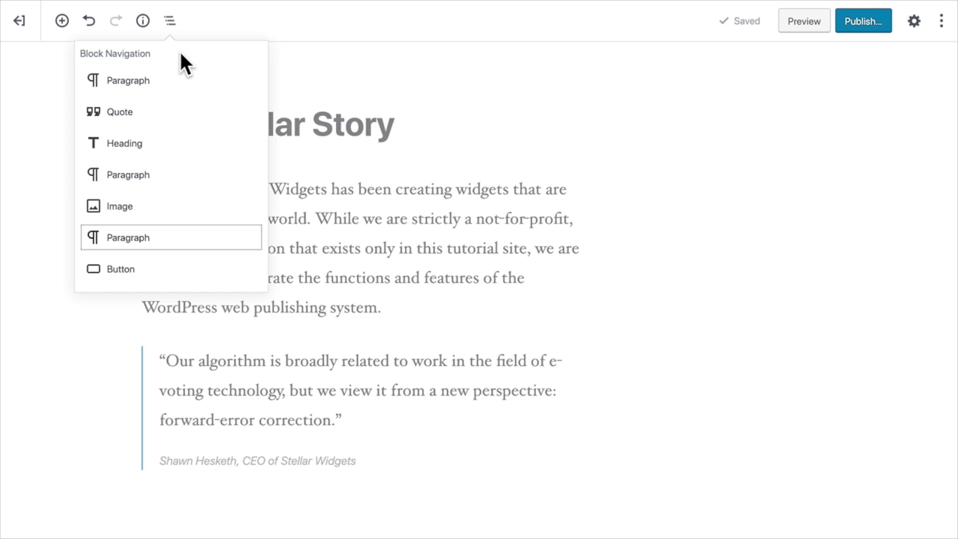
key(Up)
key(Up)
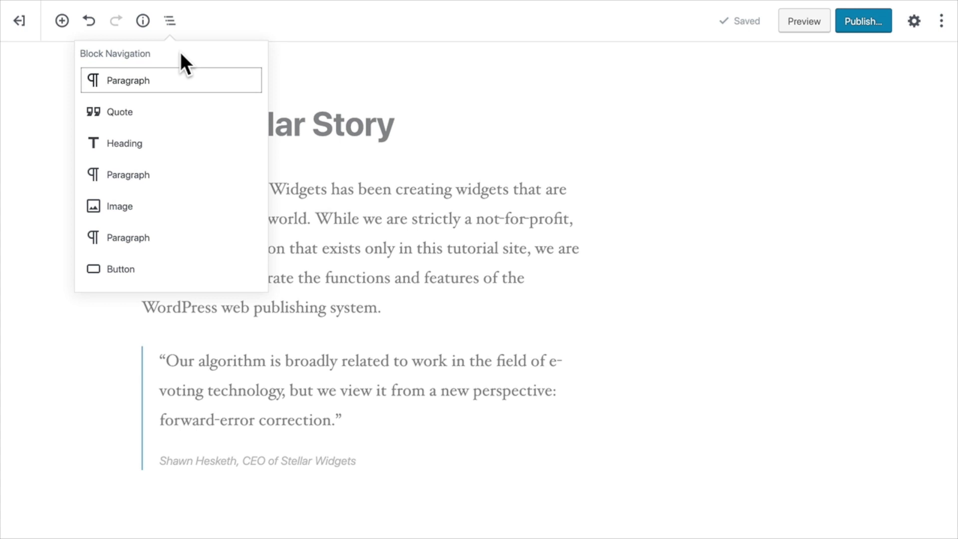
Step: View the post's content structure with its counts and Document Outline, and close it
click(142, 21)
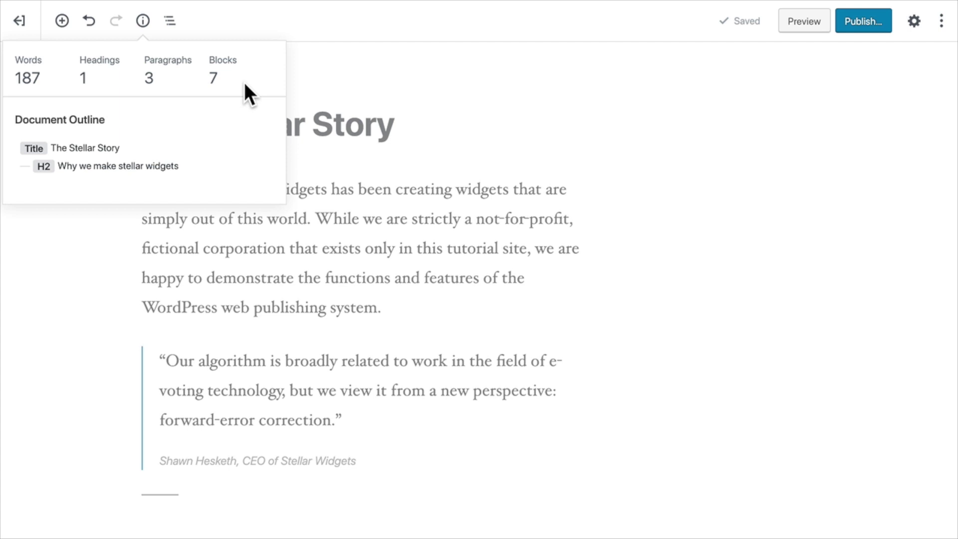
click(302, 52)
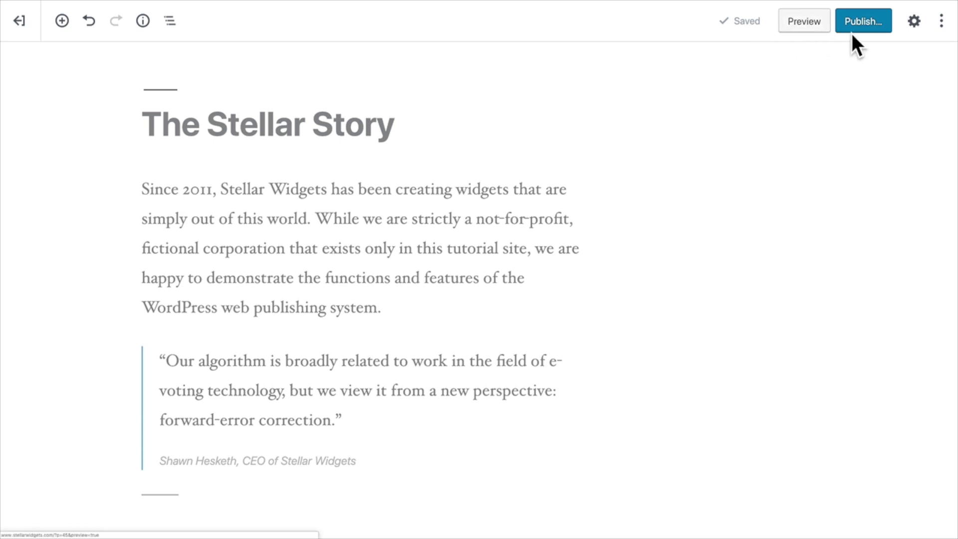
Step: Publish the post "The Stellar Story" and confirm the publication
click(887, 32)
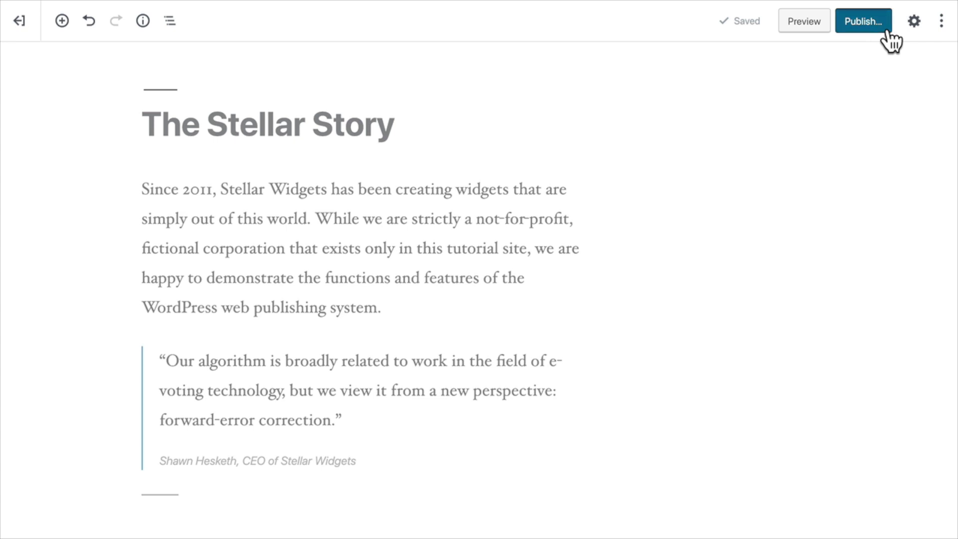
click(887, 32)
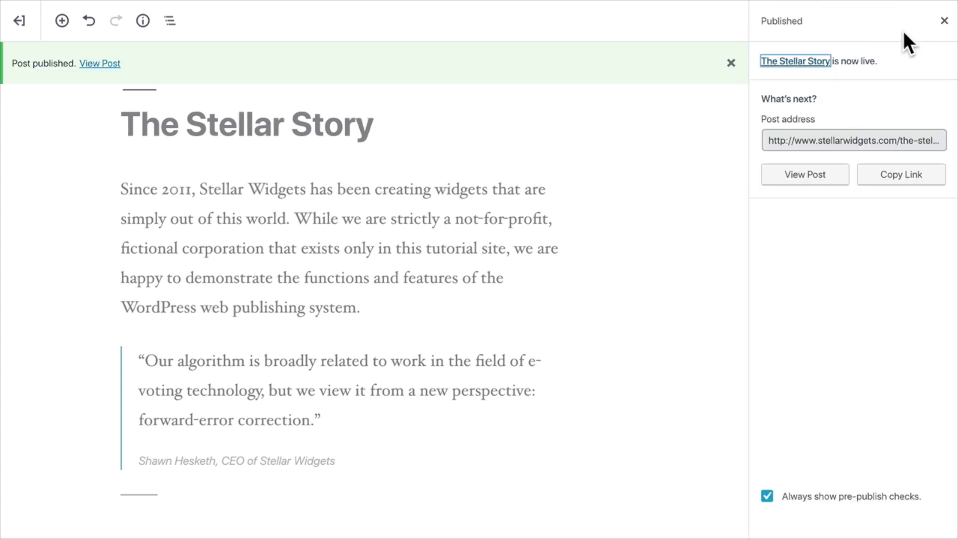